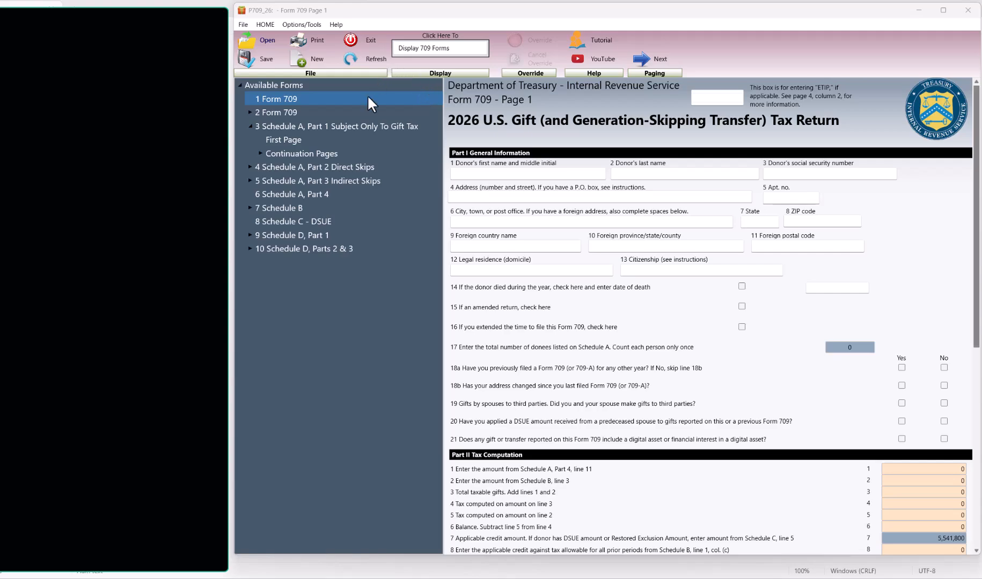
- On the first page of Schedule A, Part 1, enter item 1 with the donee's name, relationship Cousin and gift description cash
click(284, 139)
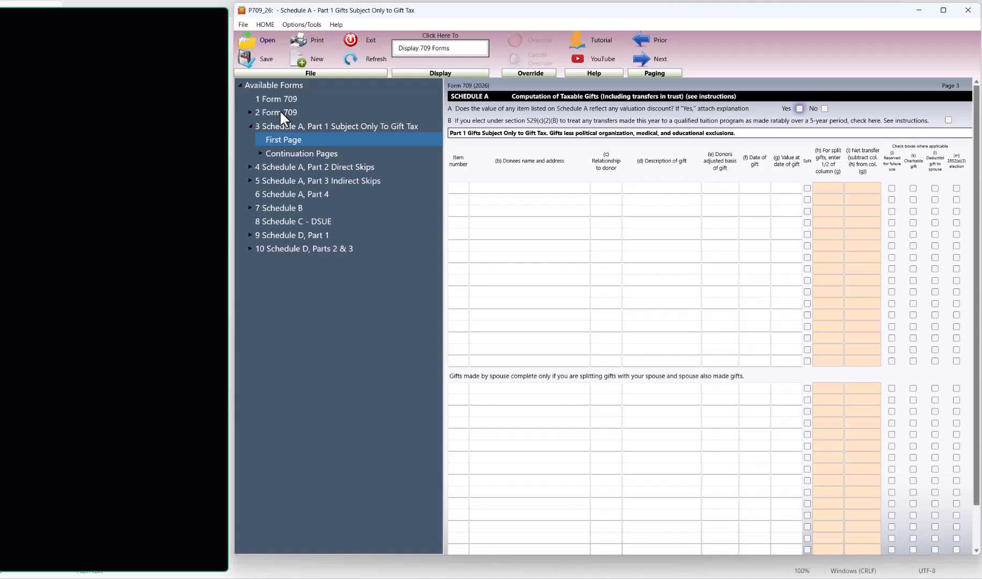
click(458, 188)
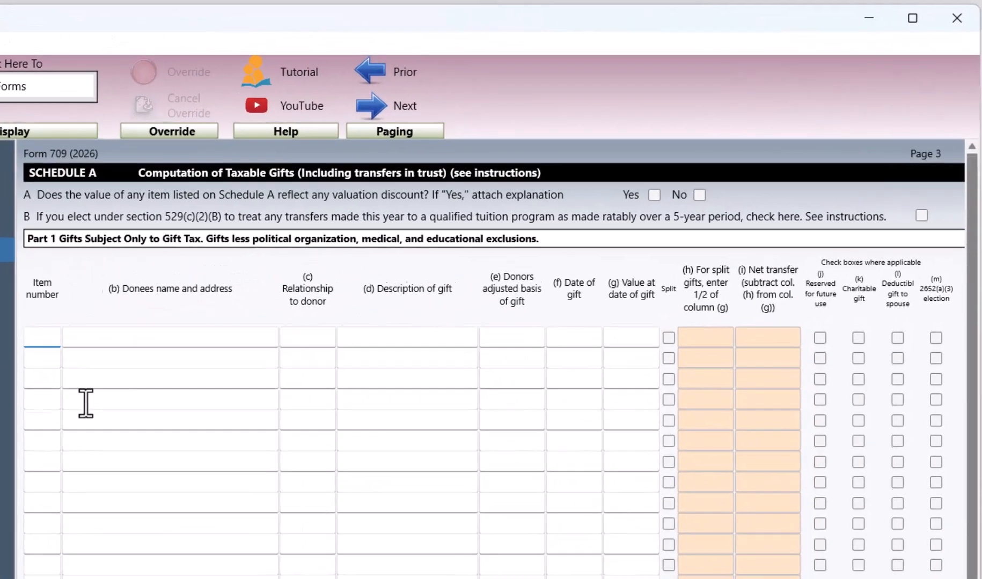
text(1)
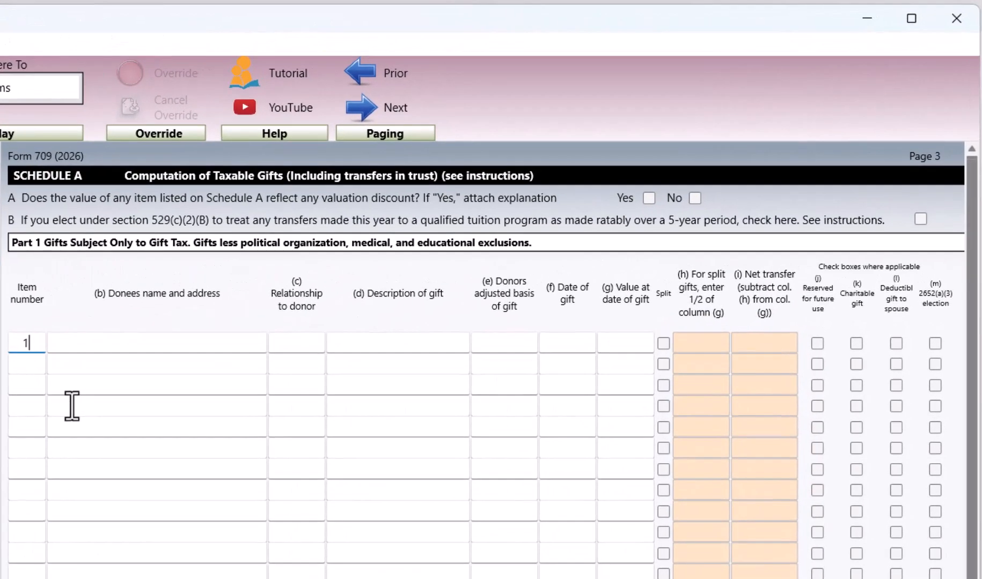
click(126, 345)
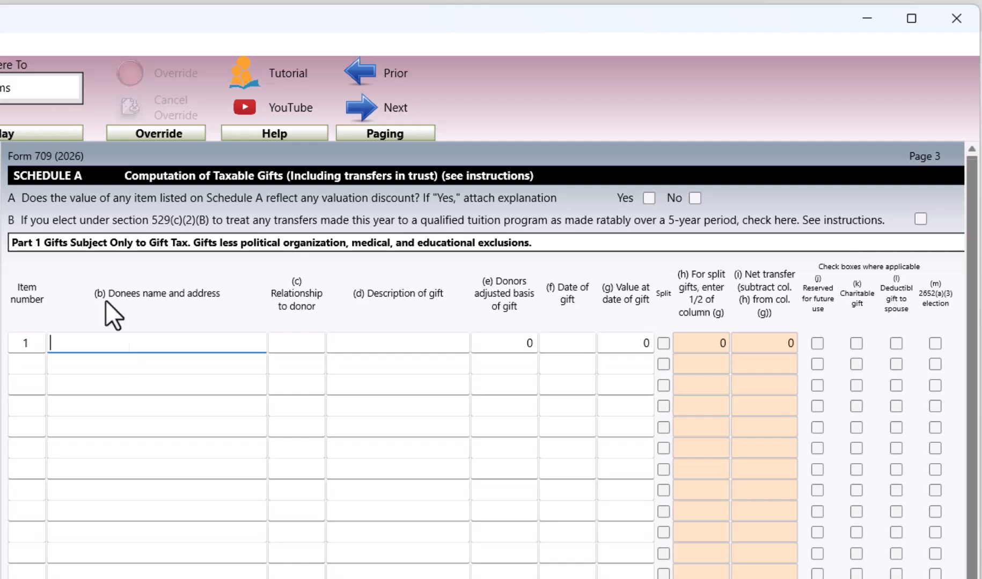
text(Cousin Jimm)
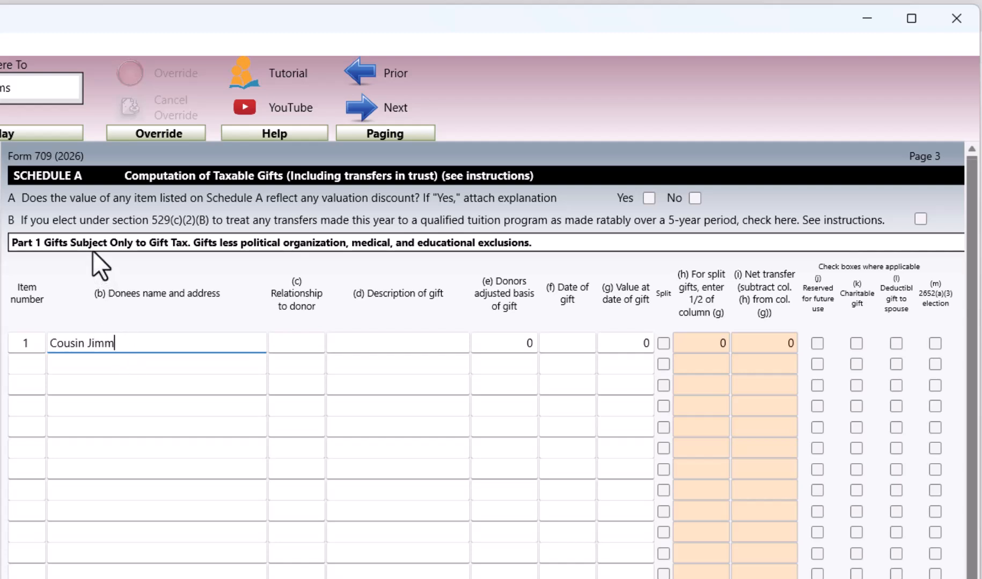
text(y)
key(Tab)
text(Cousin)
key(Tab)
text(cash)
key(Tab)
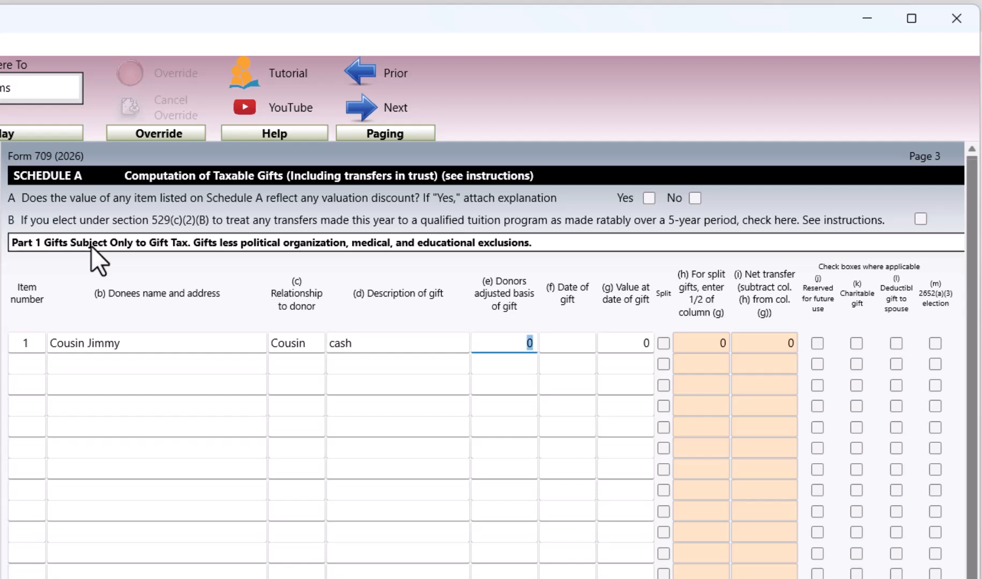
- Set item 1's adjusted basis to 50,000, its gift date to 7/4/26 and its value at date of gift to 50,000
text(50000)
key(Tab)
text(7/4/26)
key(Tab)
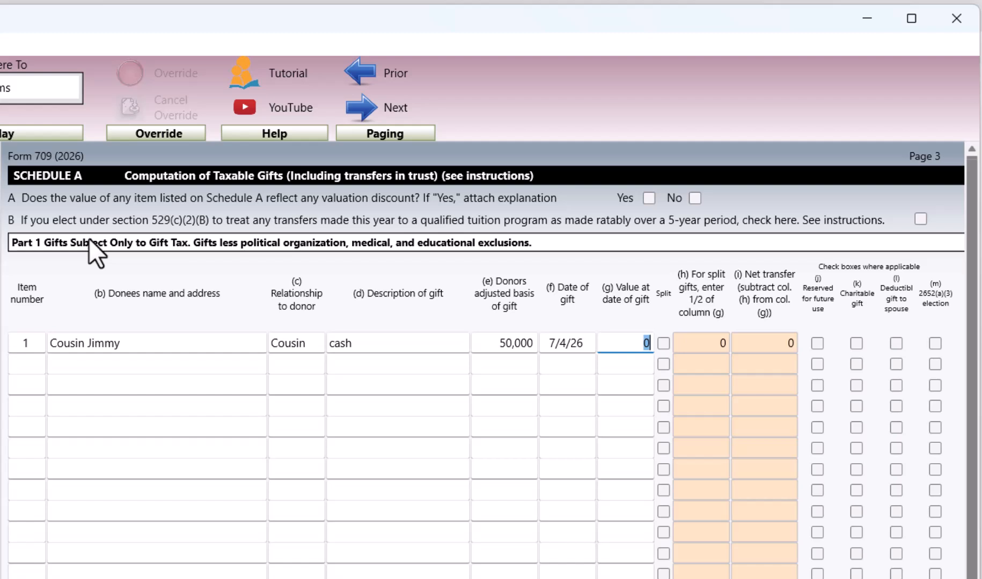
text(50,000)
key(Tab)
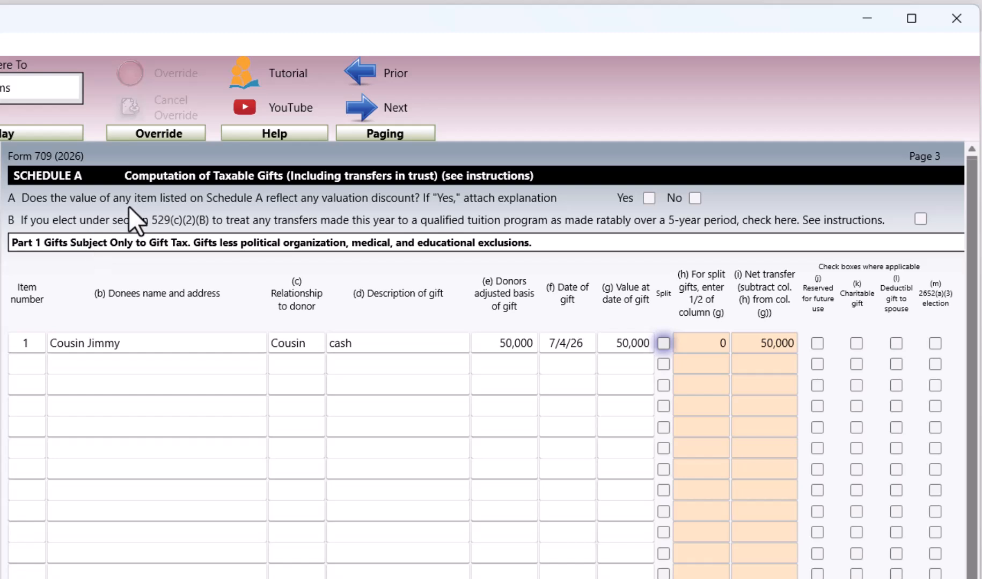
- Enter the donee's street address and the city, state and ZIP code on the two rows below item 1's donee name
key(Tab)
text(1)
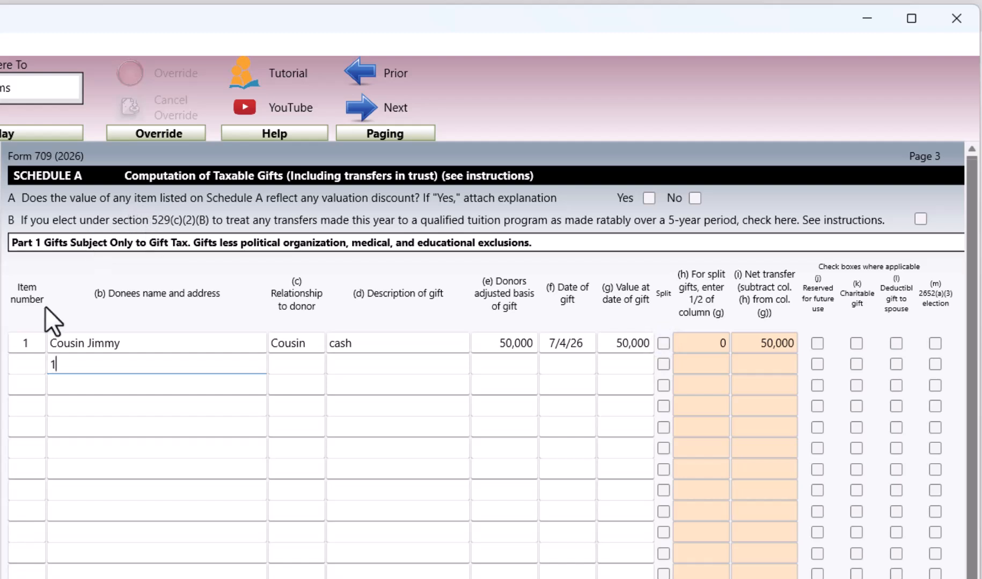
text(234 Main Street)
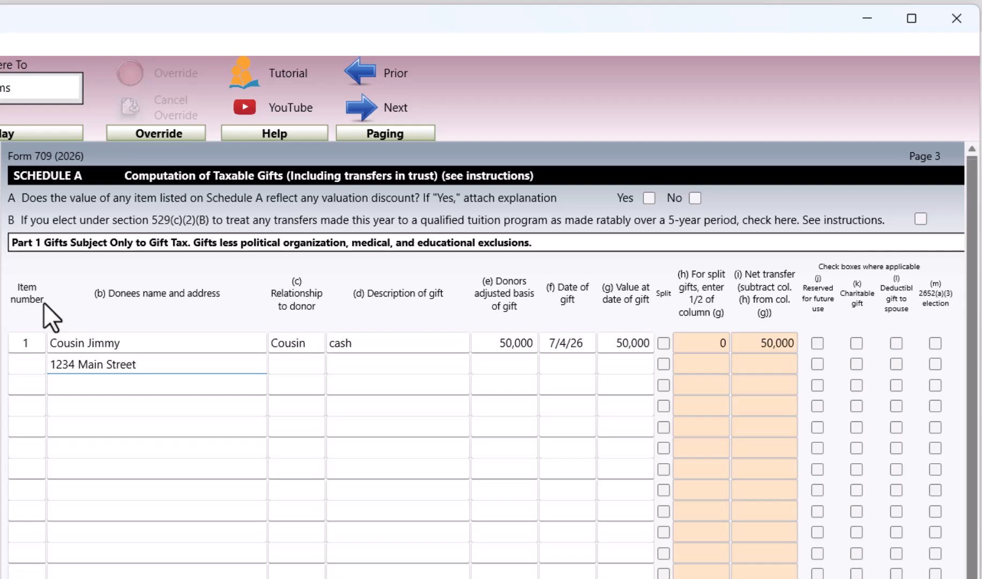
click(96, 386)
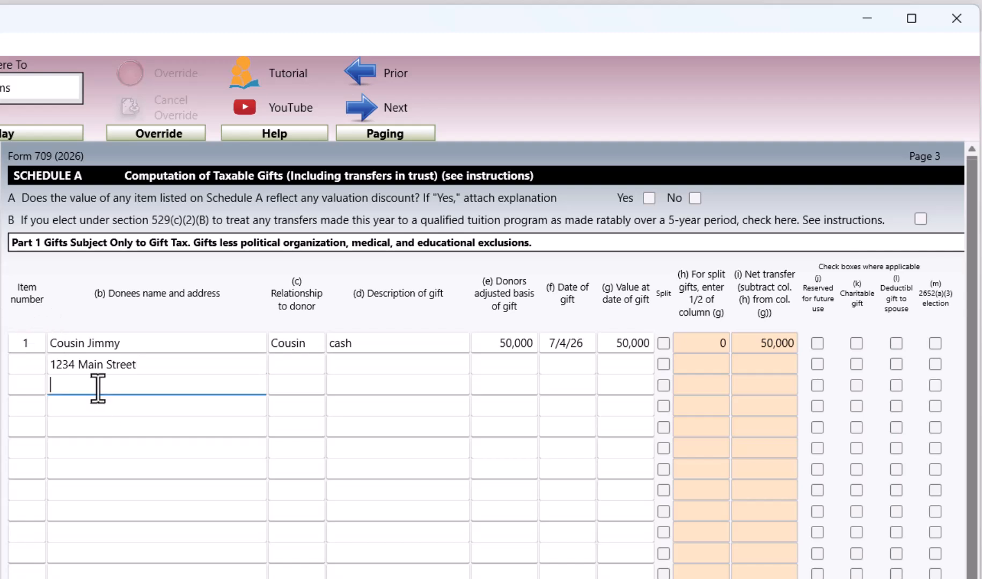
text(Cleveburg, Indiana 4544)
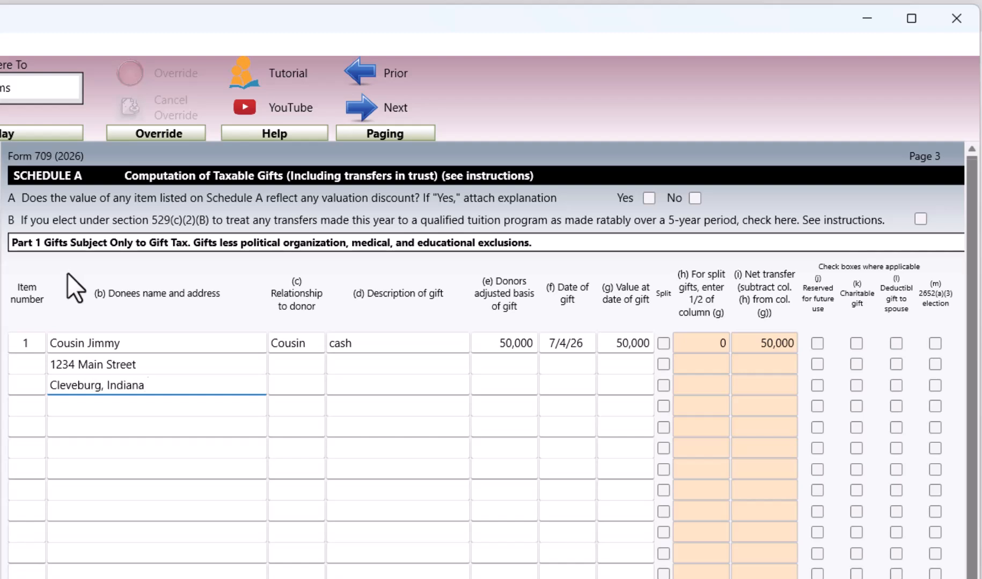
text(4`)
key(Tab)
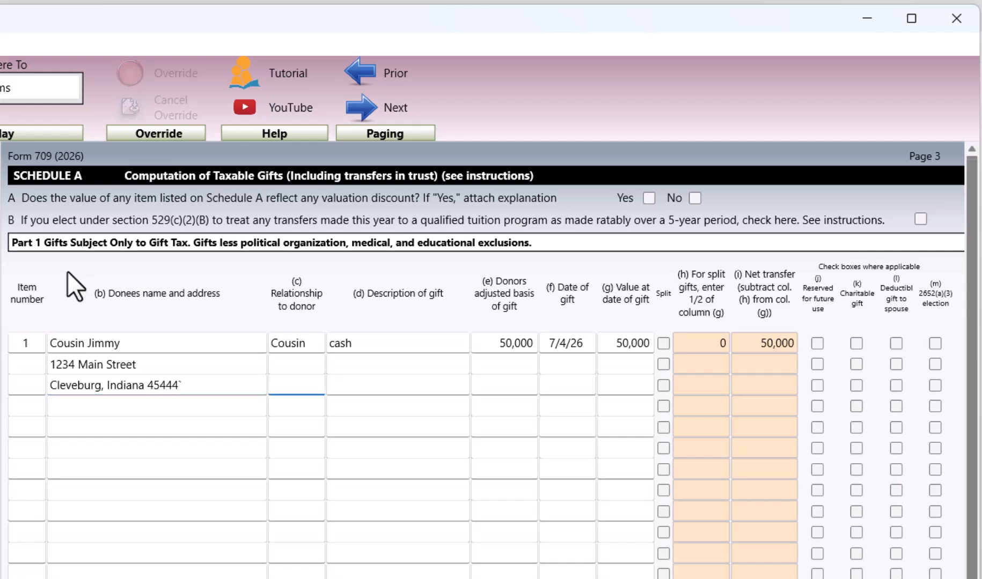
click(200, 385)
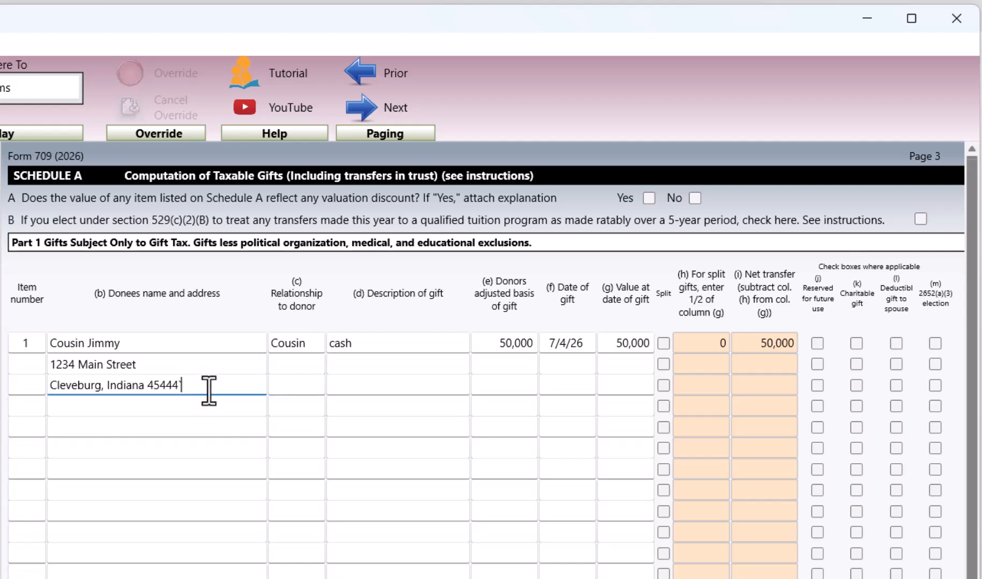
key(BackSpace)
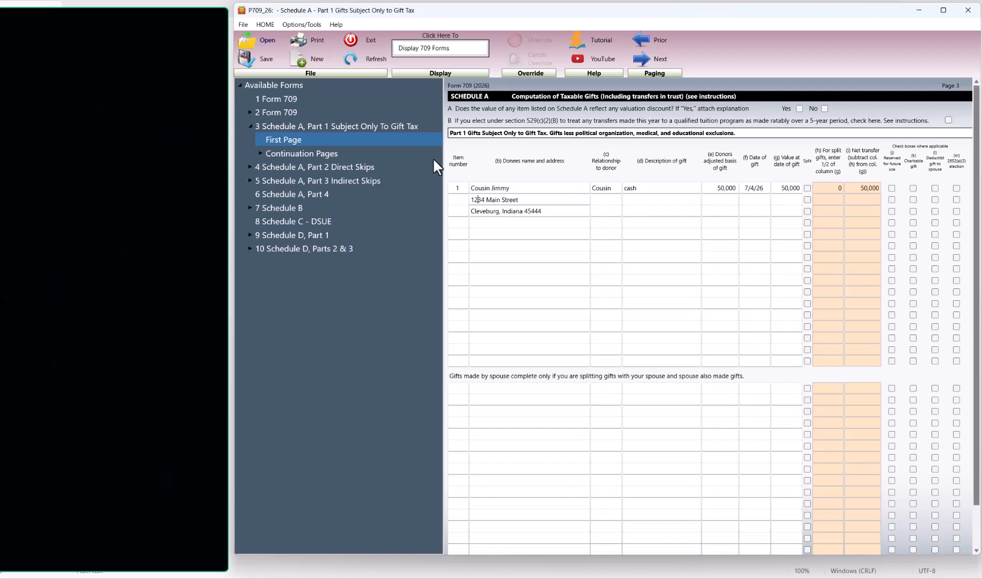
- Review the taxable gift reconciliation in Schedule A, Part 4, and return to the first page of Part 1
click(323, 193)
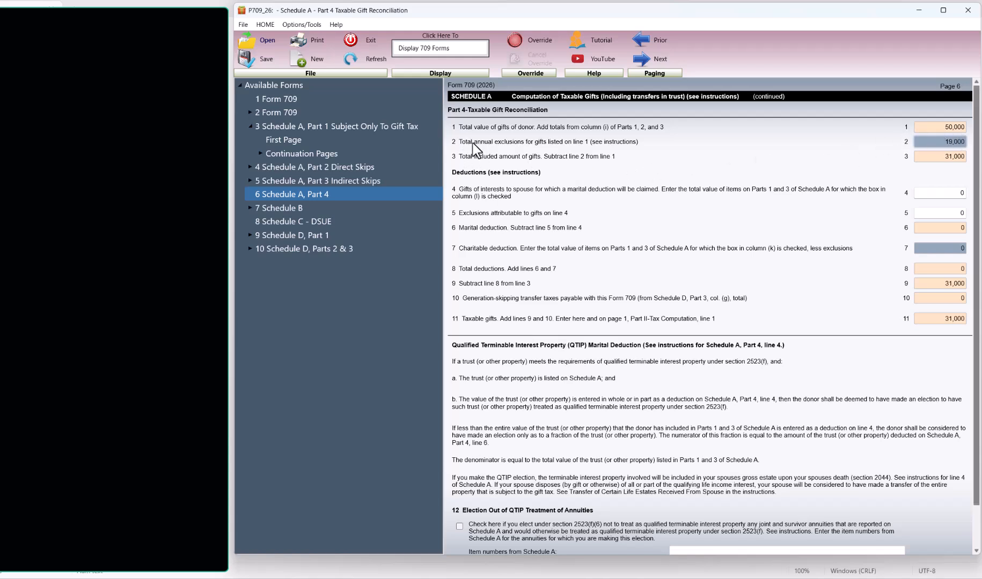
click(304, 127)
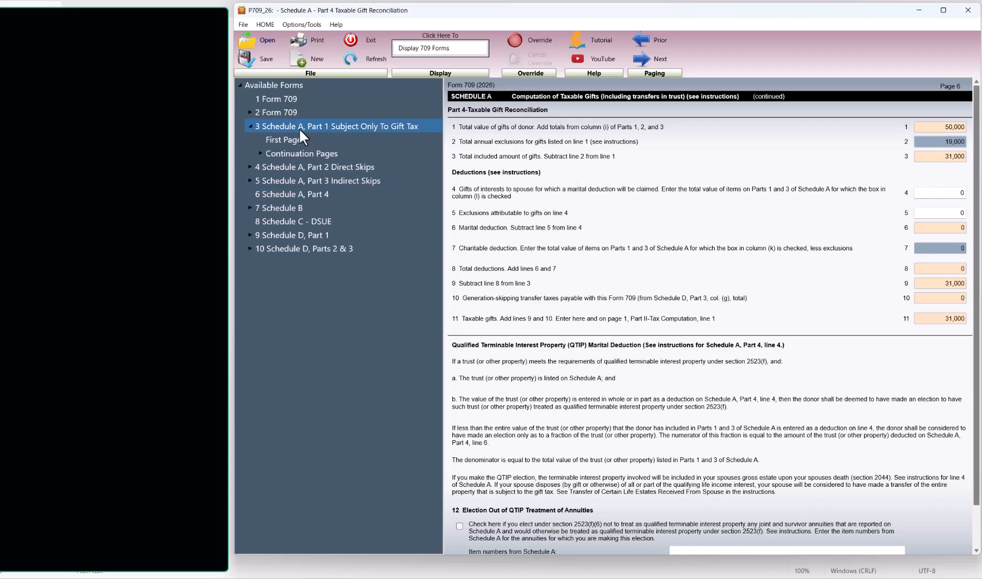
click(286, 141)
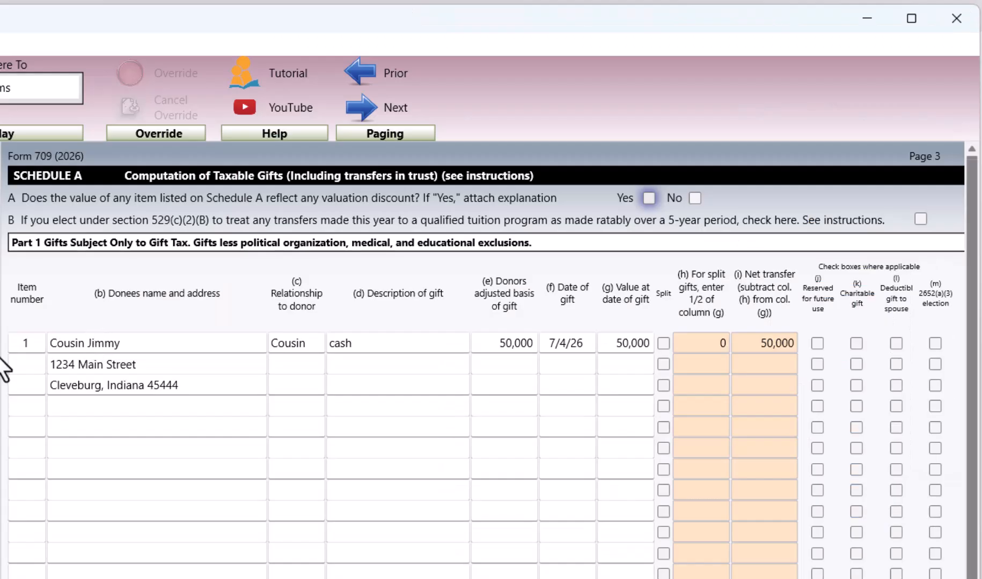
- Add item 2 below the first donee's address with the second donee's name and, on the following row, the street number
click(25, 348)
text(1)
click(24, 406)
text(2)
key(Tab)
text(Mary S)
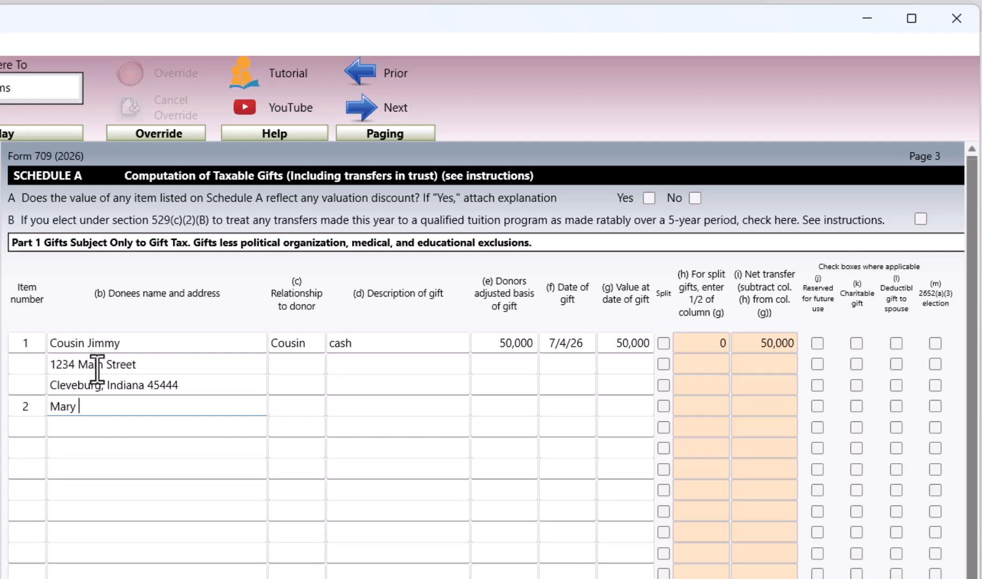
text(mith)
click(106, 428)
text(4321)
click(55, 448)
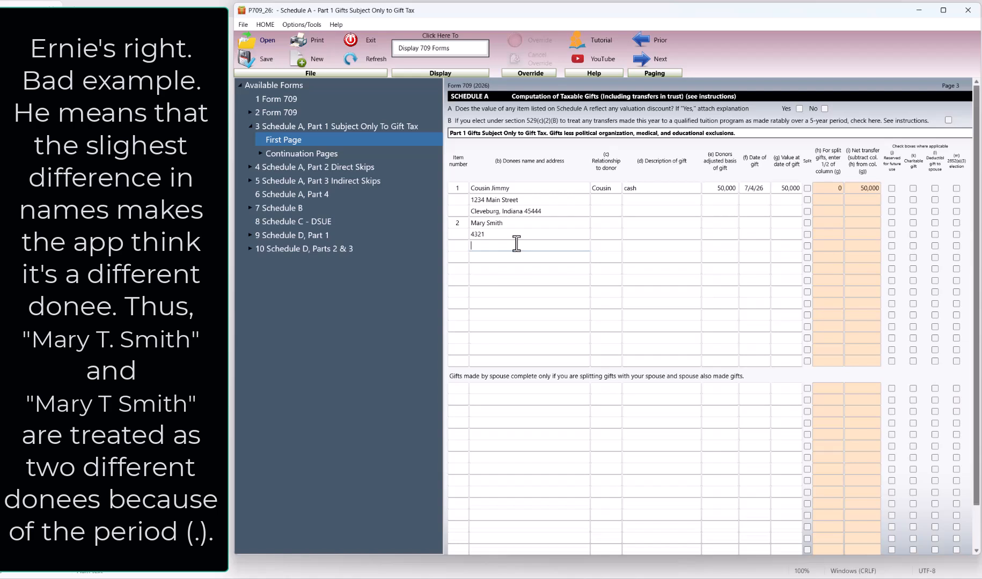
text(Cou)
key(BackSpace)
key(BackSpace)
key(BackSpace)
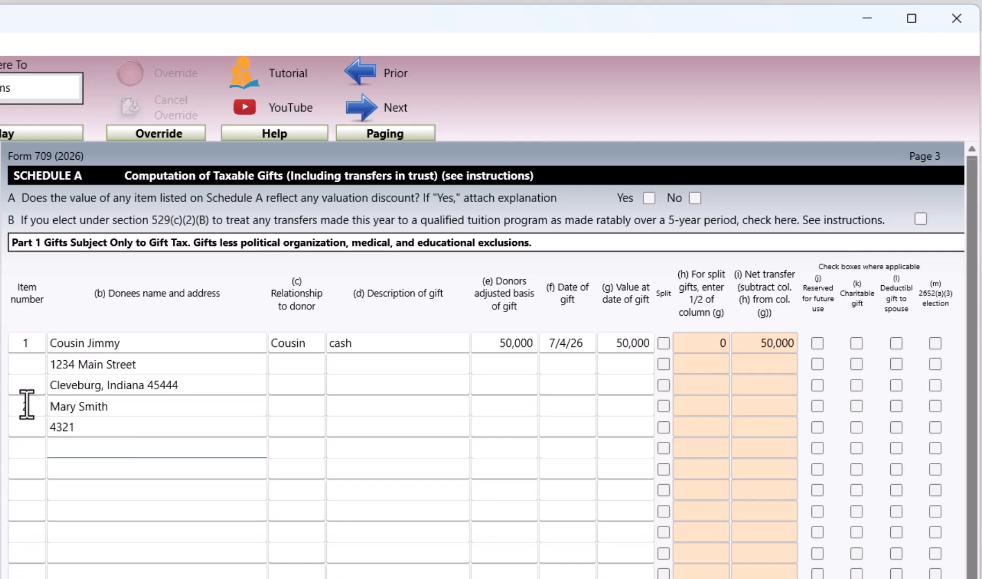
- Add item 3 using the second donee's name with an unpunctuated middle initial, and insert the same initial with a period in item 2's donee name
click(39, 448)
text(3)
click(82, 449)
text(Mary T Smith)
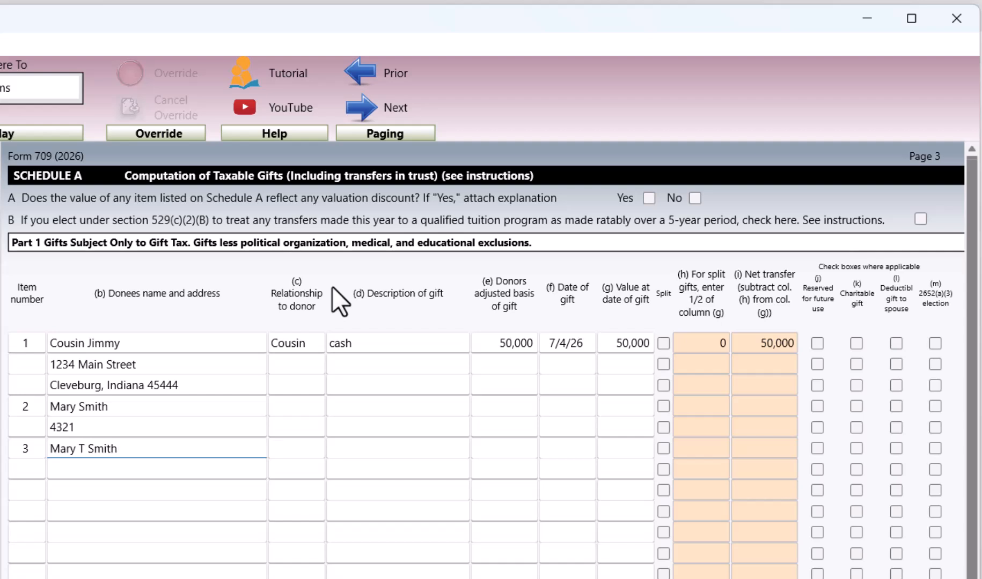
key(Tab)
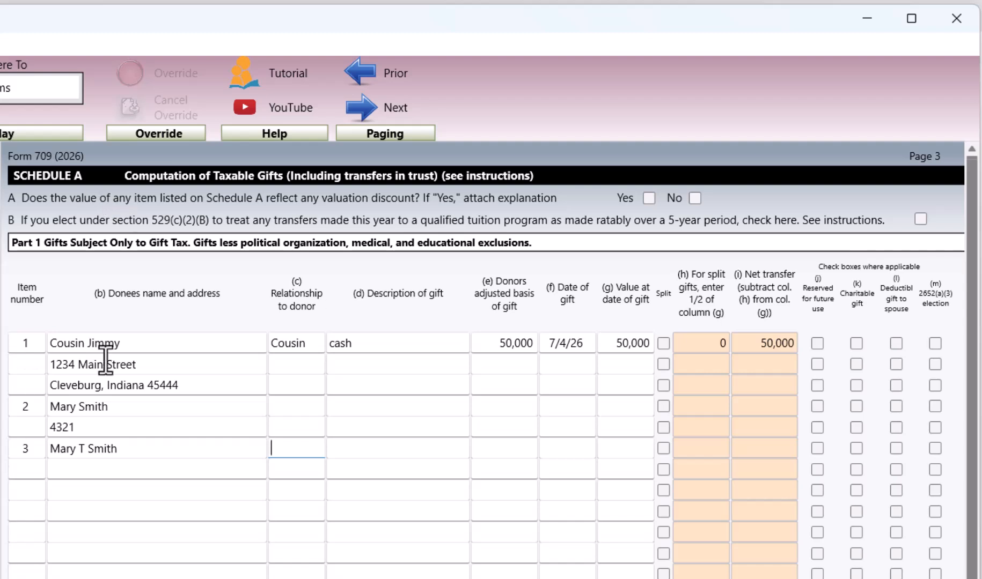
click(81, 408)
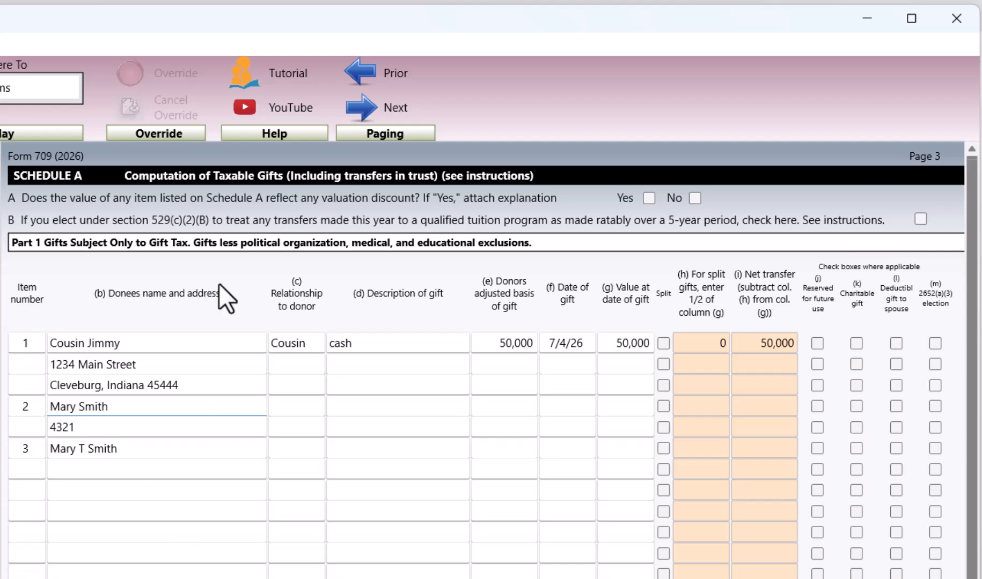
text(T.)
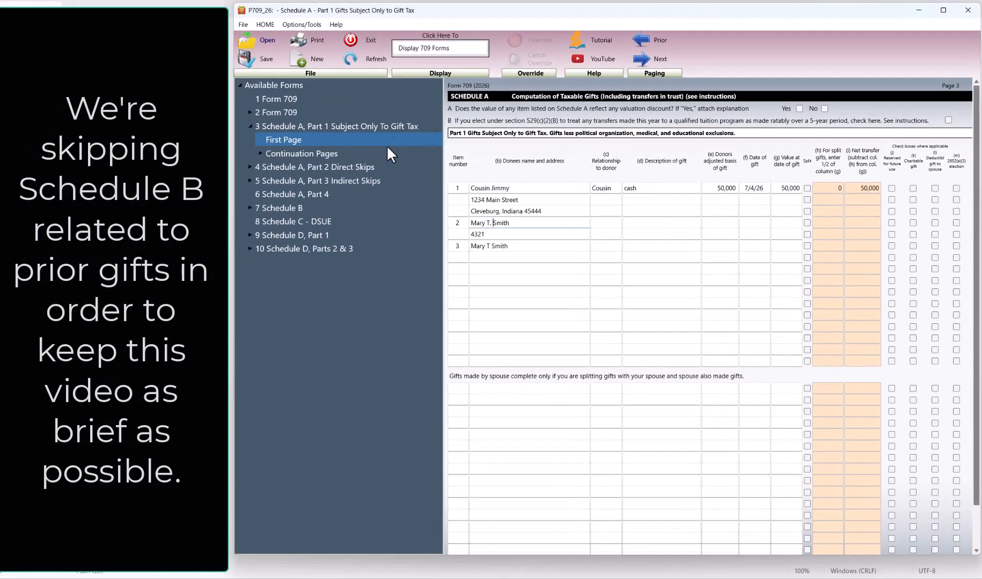
- Look through Page 1 of Schedule B, Schedule C - DSUE, and Page 1 of Schedule D, Part 1
click(285, 208)
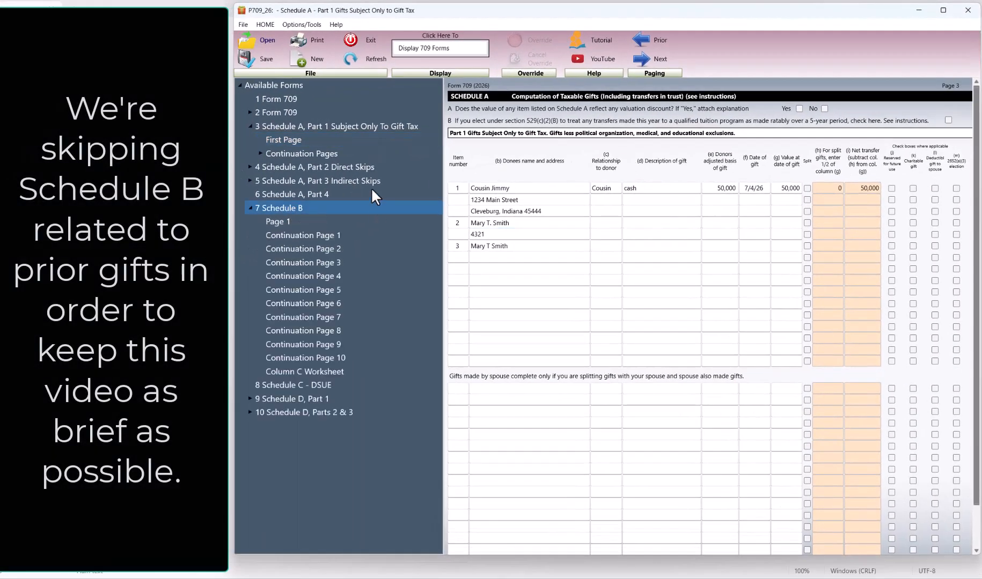
click(279, 222)
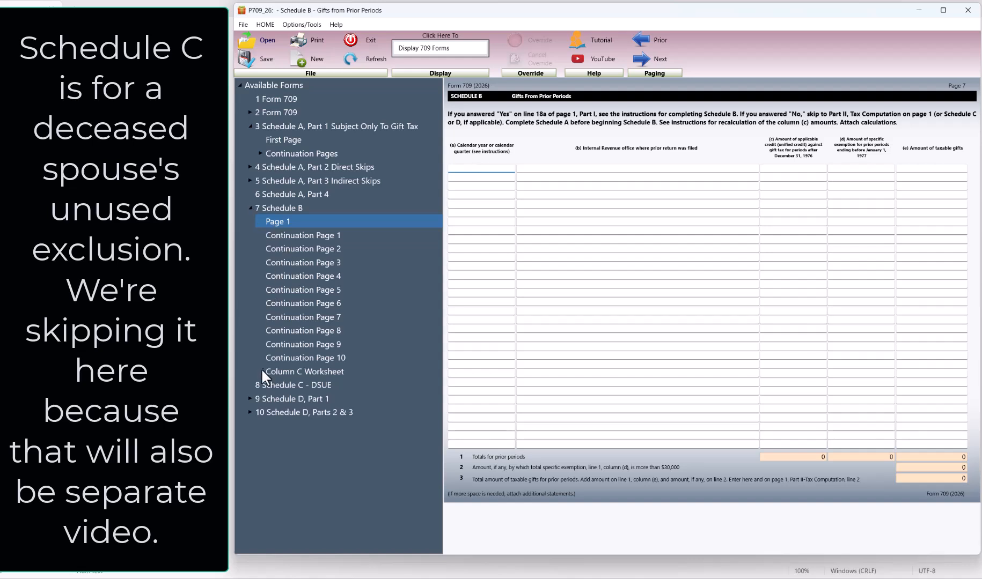
click(284, 380)
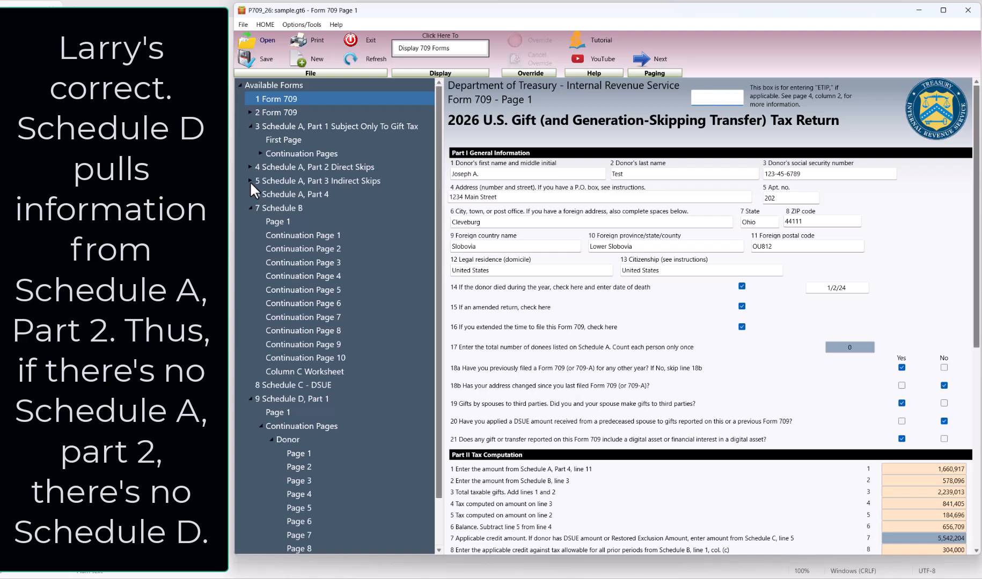
click(285, 410)
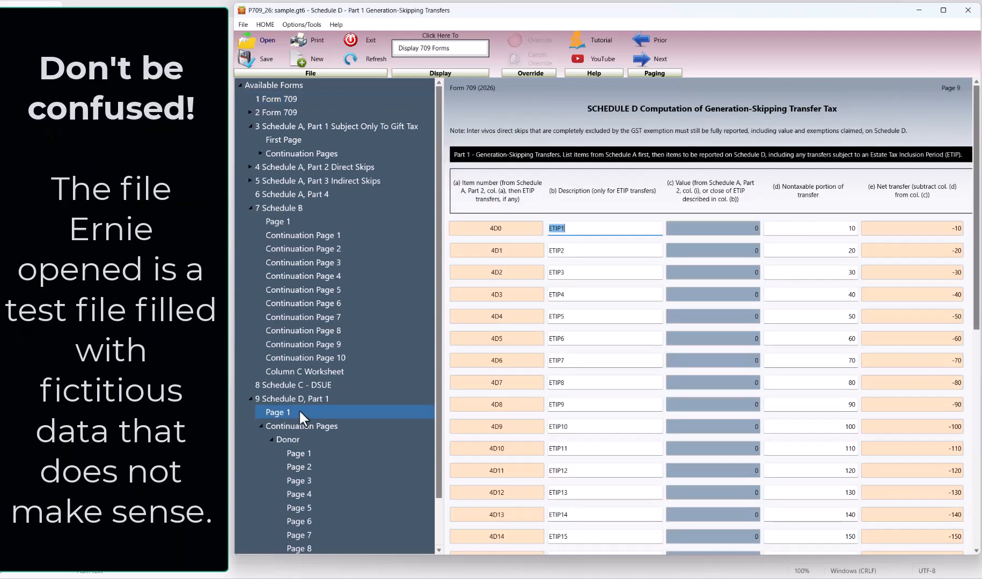